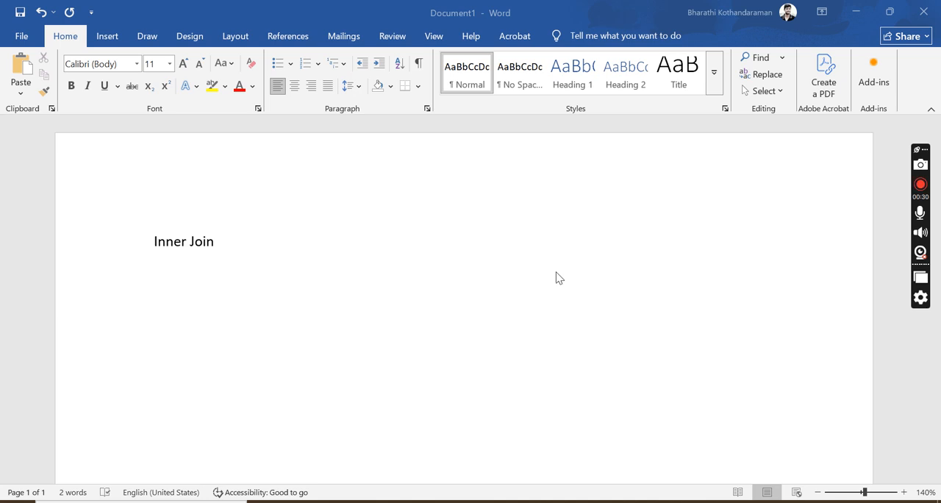
# - Bring up the EmployeeRecord1 and EmployeeRecord2 text files without the Word document behind them and highlight the EmpID heading in EmployeeRecord1
pyautogui.moveTo(521, 501)
pyautogui.click(456, 451)
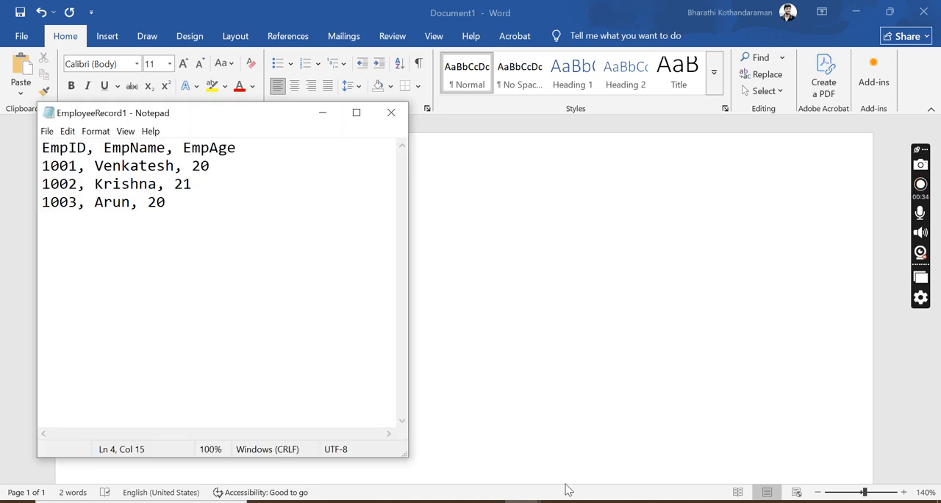
pyautogui.click(855, 12)
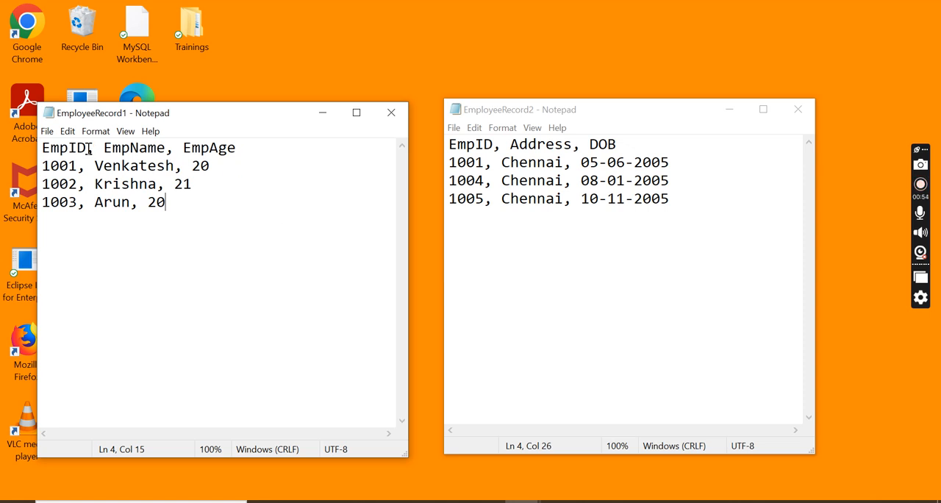
pyautogui.moveTo(88, 149); pyautogui.dragTo(39, 150)
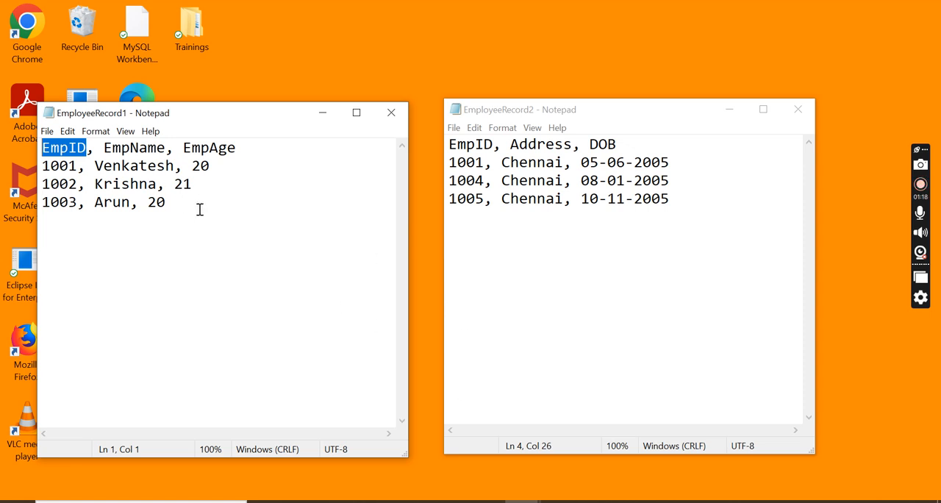
# - Copy all text of EmployeeRecord1 into the Word document under a new heading "Left Table", leaving a blank line below "Inner Join"
pyautogui.hotkey('ctrl', 'a')
pyautogui.hotkey('ctrl', 'c')
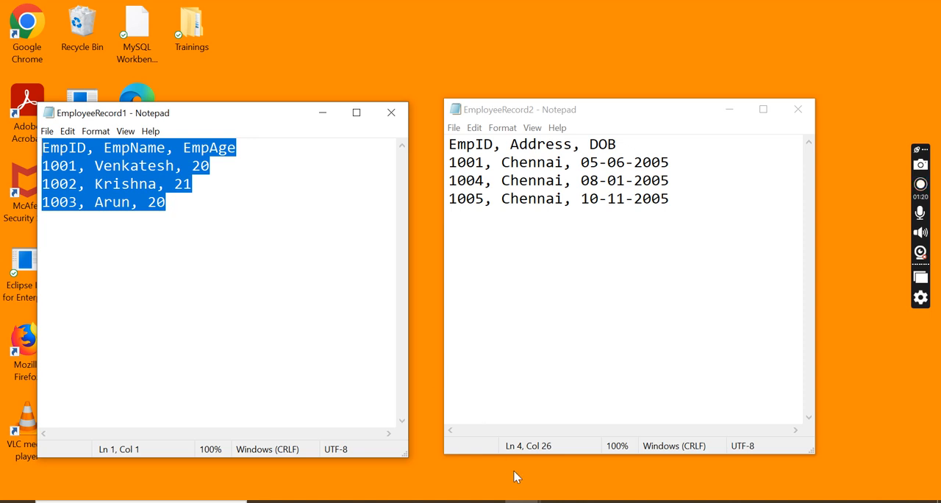
pyautogui.click(596, 502)
pyautogui.press('Return')
pyautogui.press('Return')
pyautogui.write('Left Table')
pyautogui.press('Return')
pyautogui.hotkey('ctrl', 'v')
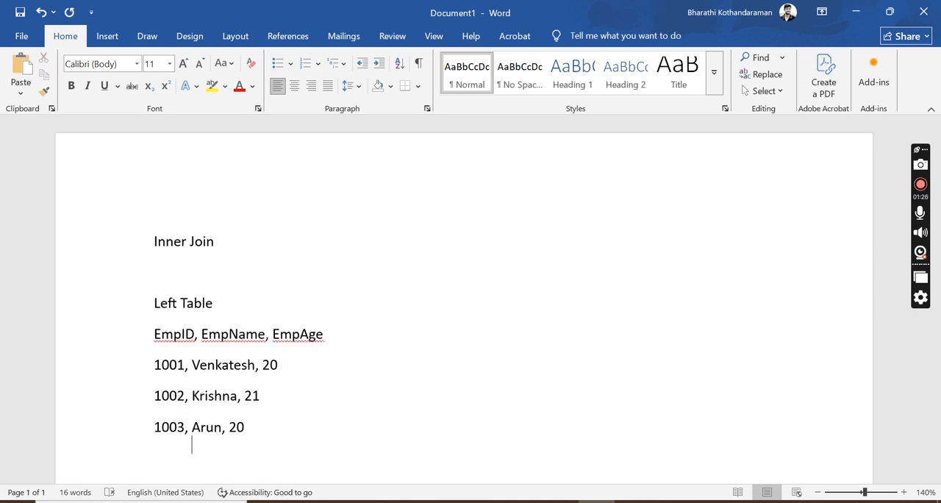
# - Add the heading "Right Table" below the left table's records, separated by a blank line
pyautogui.press('Return')
pyautogui.press('Return')
pyautogui.write('Ri')
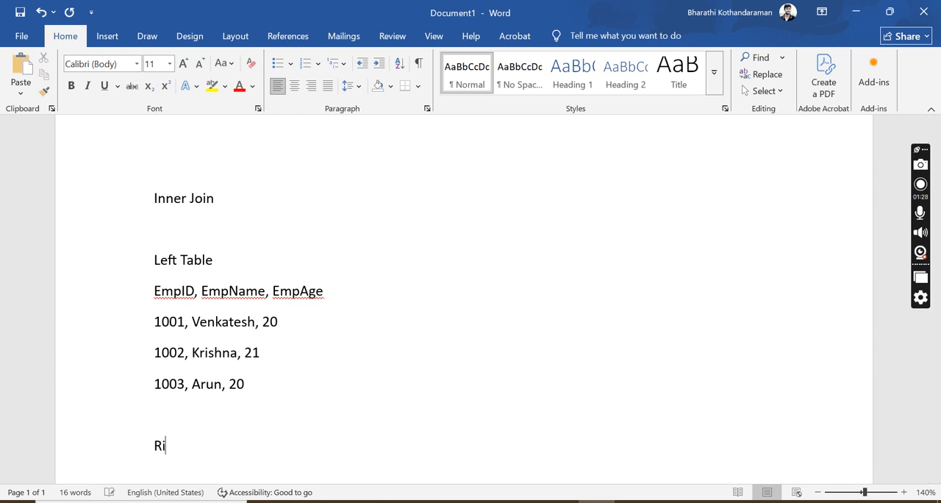
pyautogui.write('ght Tabe;')
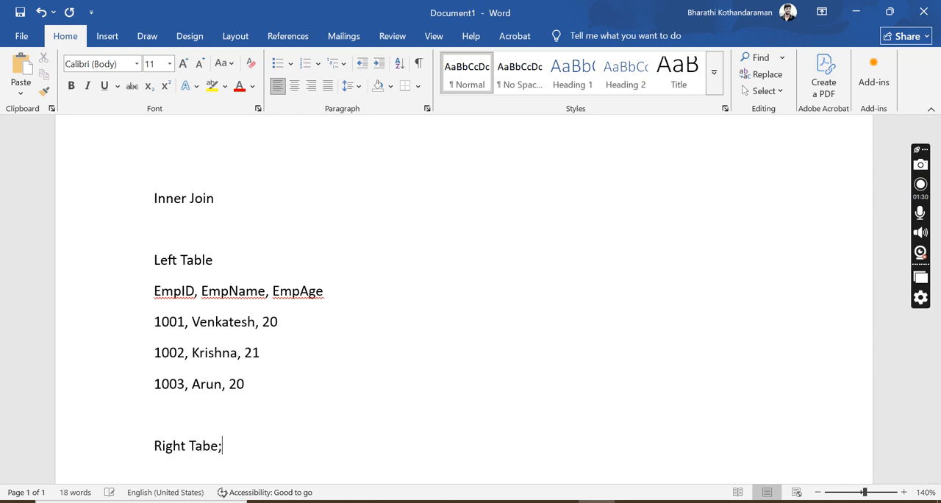
pyautogui.press('BackSpace')
pyautogui.press('BackSpace')
pyautogui.write('le')
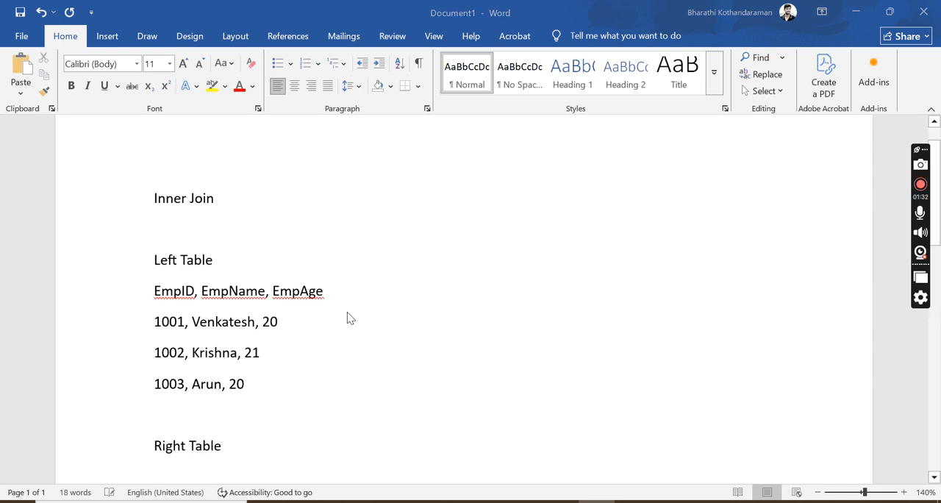
# - Copy all text of EmployeeRecord2 from Notepad and paste it below the "Right Table" heading in Word
pyautogui.hotkey('alt', 'Tab')
pyautogui.hotkey('alt', 'Tab')
pyautogui.hotkey('alt', 'Tab')
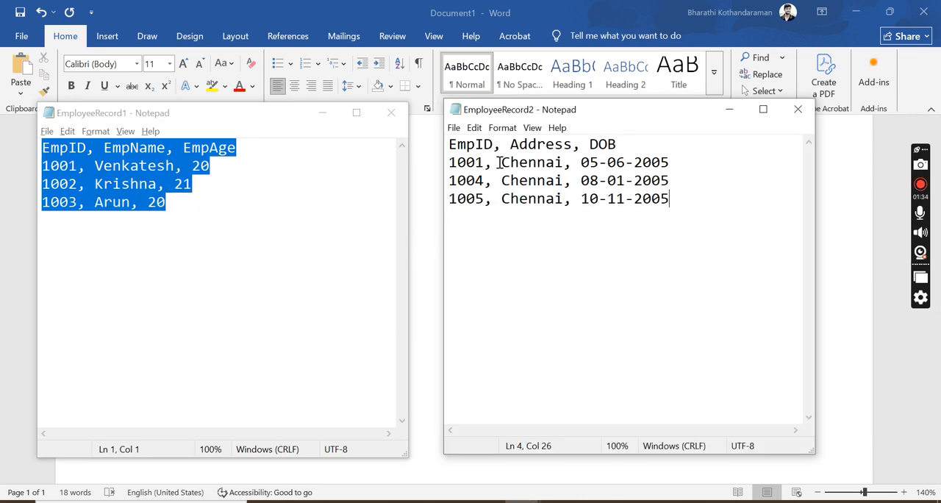
pyautogui.hotkey('ctrl', 'a')
pyautogui.hotkey('ctrl', 'c')
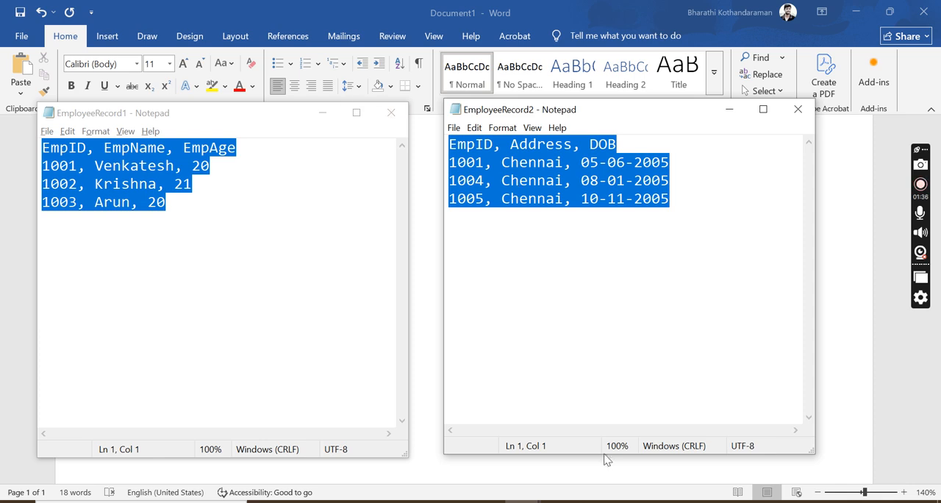
pyautogui.click(597, 501)
pyautogui.hotkey('ctrl', 'v')
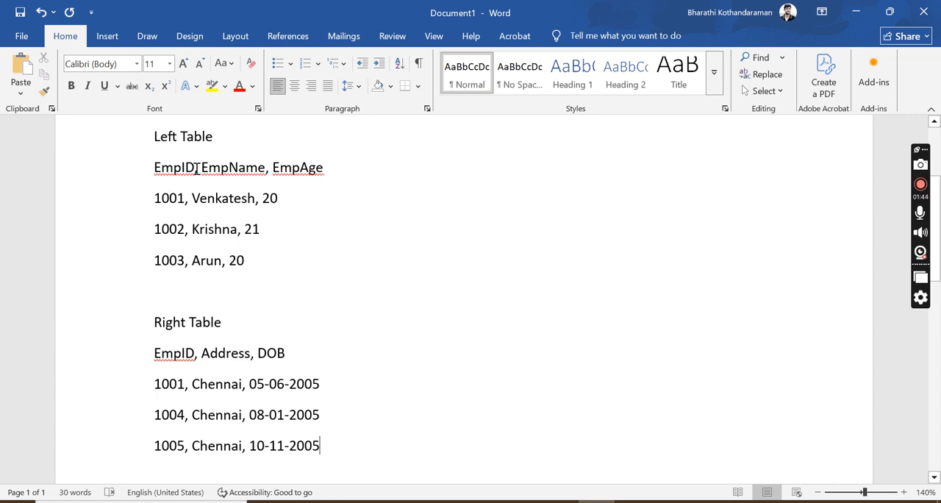
# - Compare the EmpID column and the first record of the left and right tables by highlighting them
pyautogui.moveTo(196, 168); pyautogui.dragTo(154, 168)
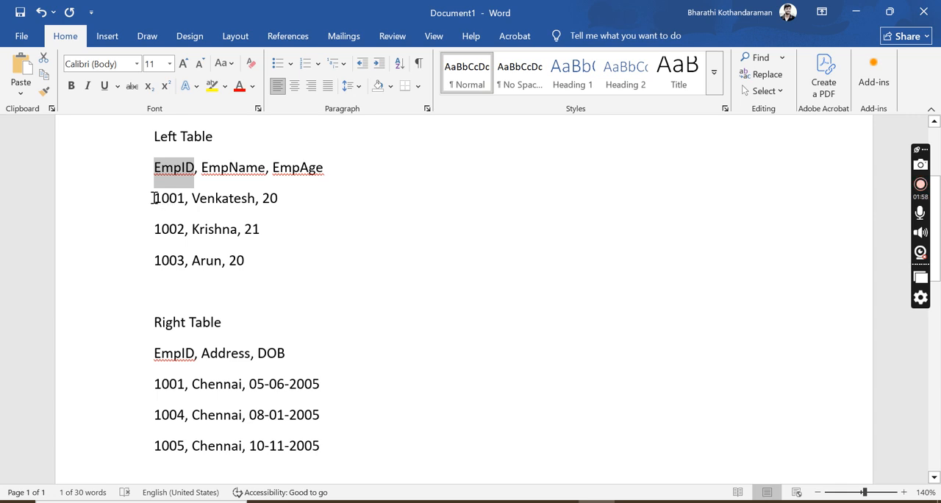
pyautogui.moveTo(153, 198); pyautogui.dragTo(162, 198)
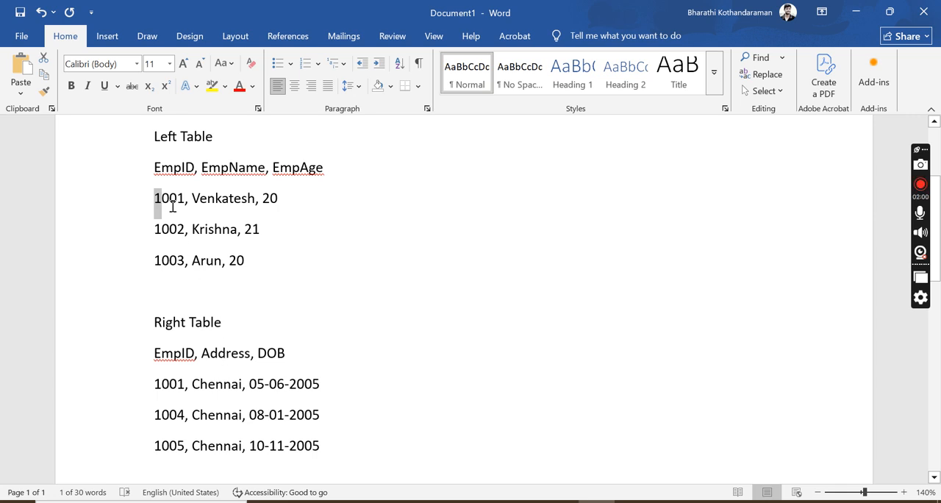
pyautogui.click(163, 198)
pyautogui.moveTo(155, 196); pyautogui.dragTo(279, 200)
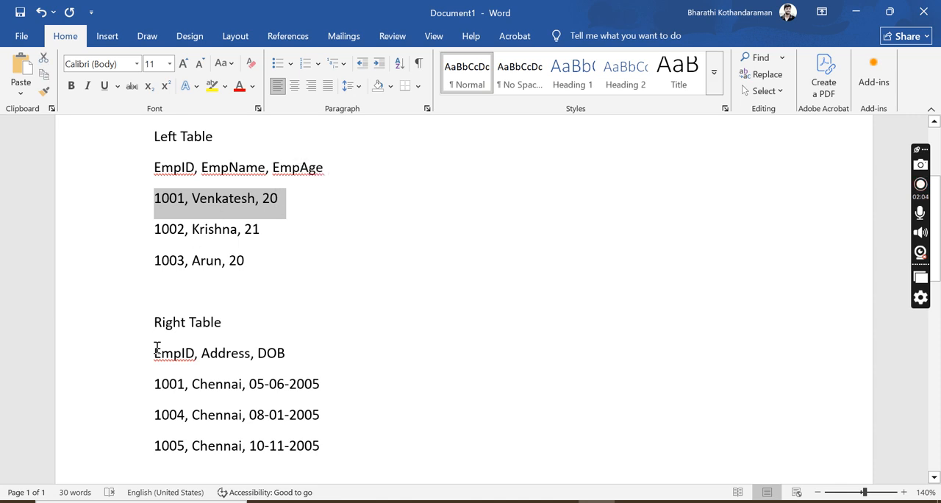
pyautogui.moveTo(149, 384); pyautogui.dragTo(318, 389)
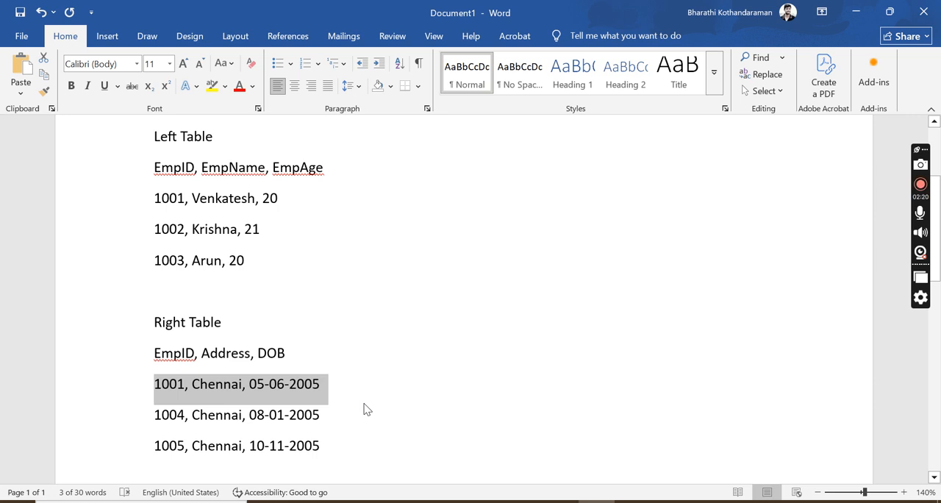
pyautogui.doubleClick(155, 196)
pyautogui.moveTo(189, 197); pyautogui.dragTo(275, 200)
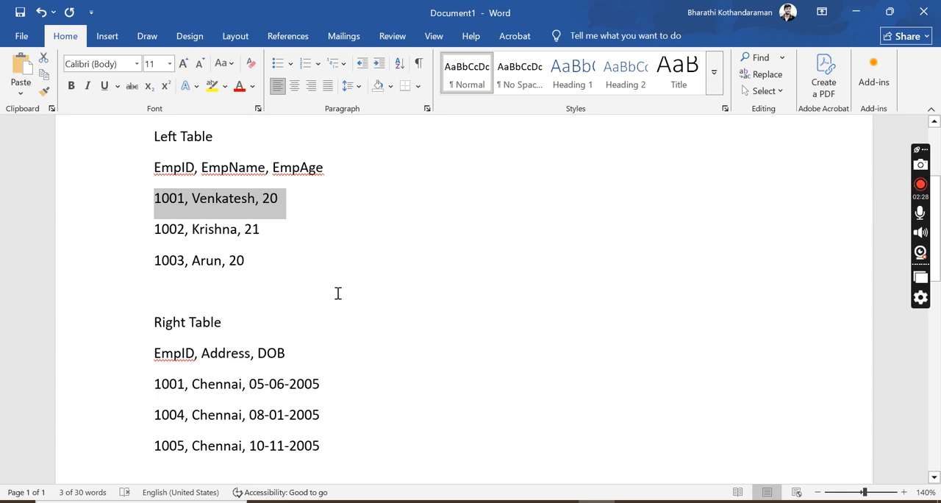
# - Write the combined column heading line "EmpID, EmpName, EmpAge, Address, DOB" below the right table's records, after a blank line
pyautogui.click(359, 446)
pyautogui.press('Return')
pyautogui.press('Return')
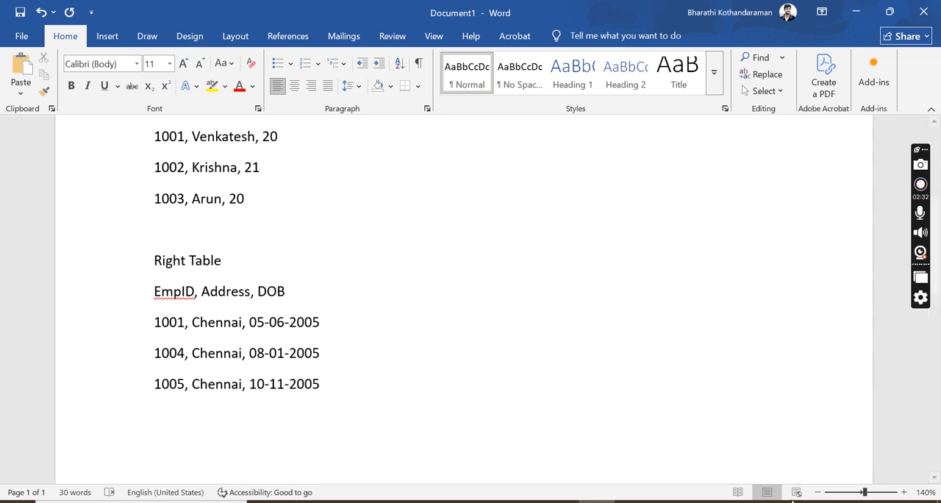
pyautogui.click(818, 491)
pyautogui.click(818, 491)
pyautogui.click(818, 492)
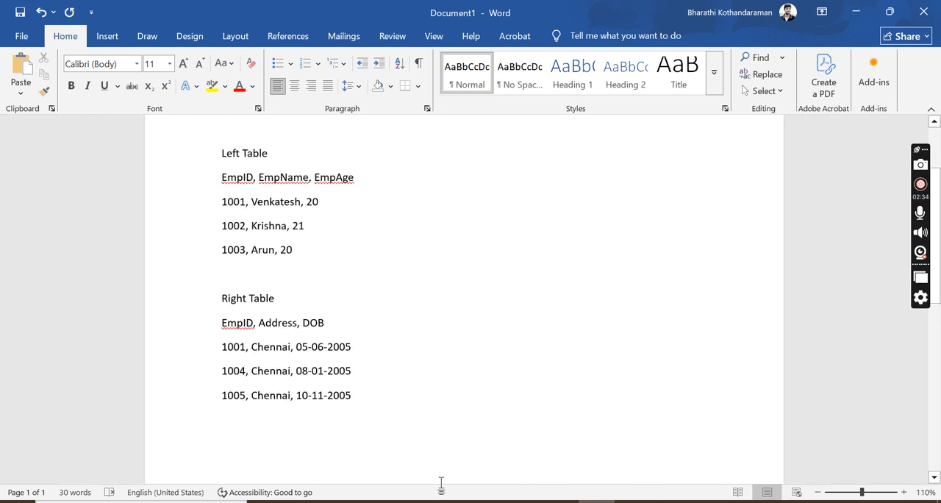
pyautogui.write('EmpDI, ')
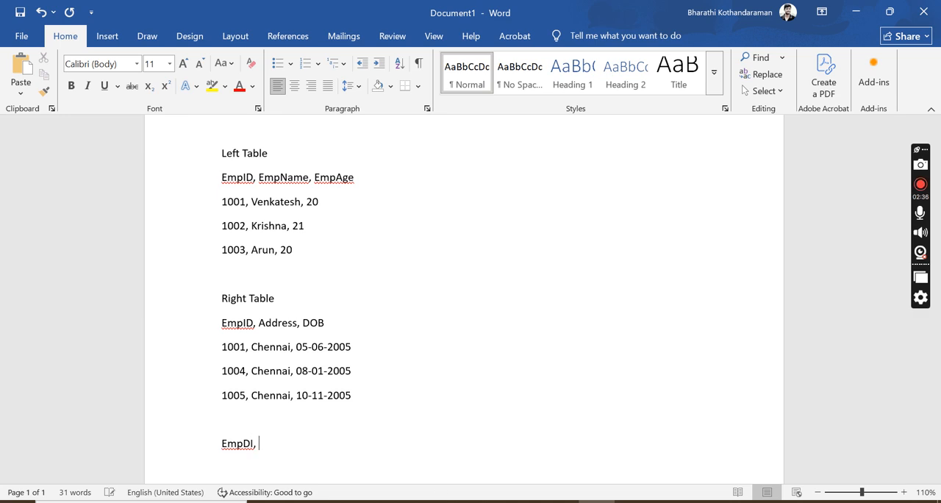
pyautogui.press('BackSpace')
pyautogui.press('BackSpace')
pyautogui.press('BackSpace')
pyautogui.press('BackSpace')
pyautogui.write('ID<')
pyautogui.press('BackSpace')
pyautogui.write(', EmpName, Emp')
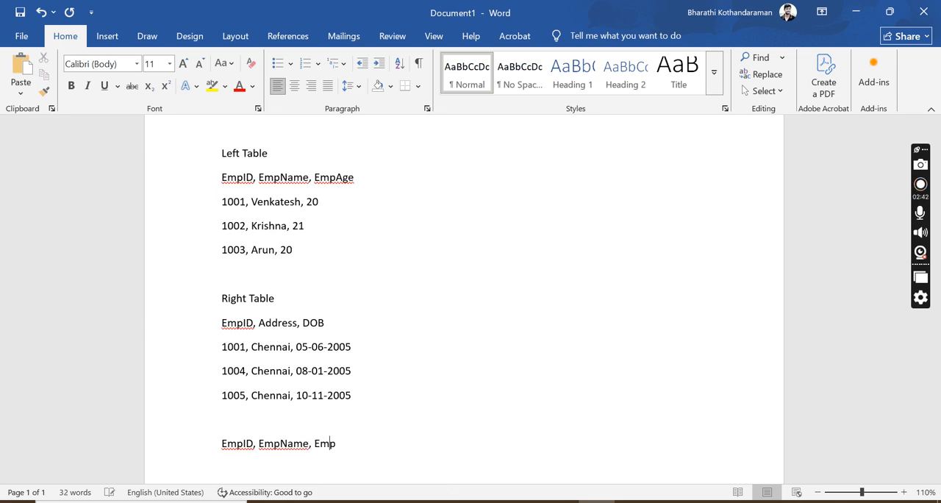
pyautogui.write('Age, Ad')
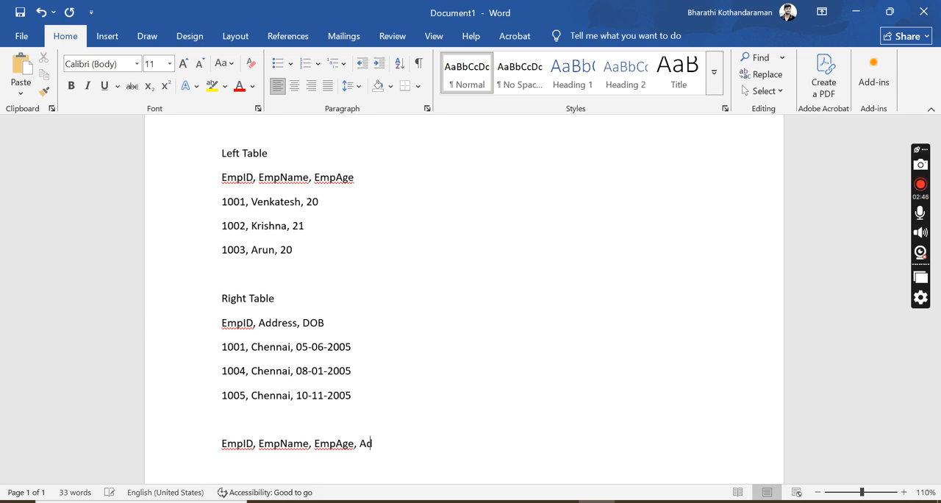
pyautogui.write('dress, DOB')
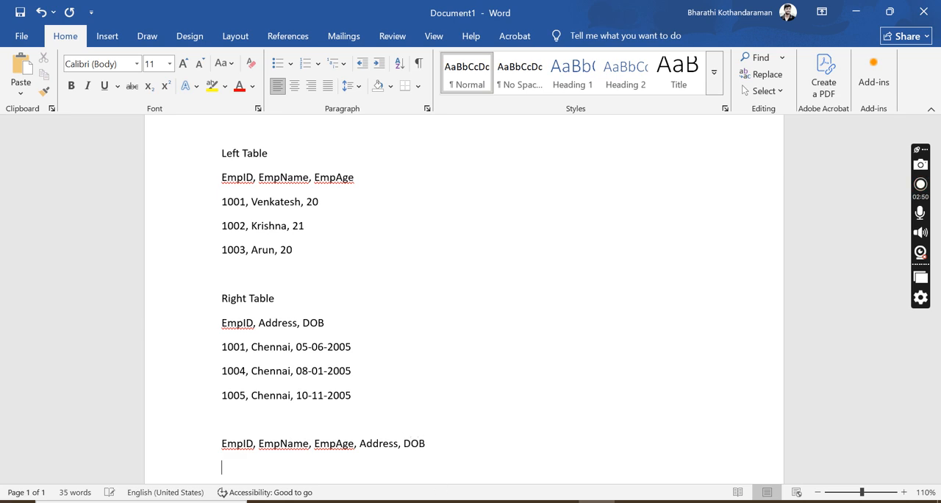
pyautogui.write(' 1001')
# - Fill in the joined record for the employee found in both tables, with ID, name, age 20, address and date of birth
pyautogui.press('Tab')
pyautogui.write('V')
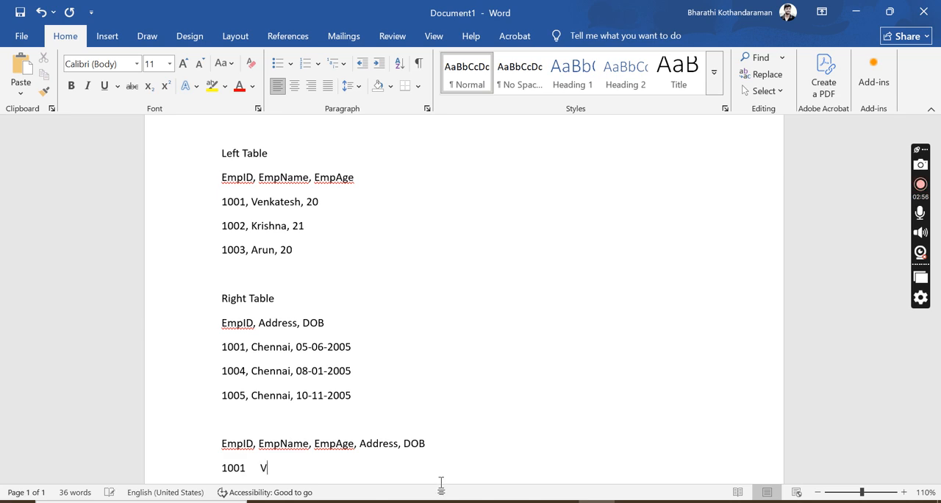
pyautogui.write('enkatesth, ')
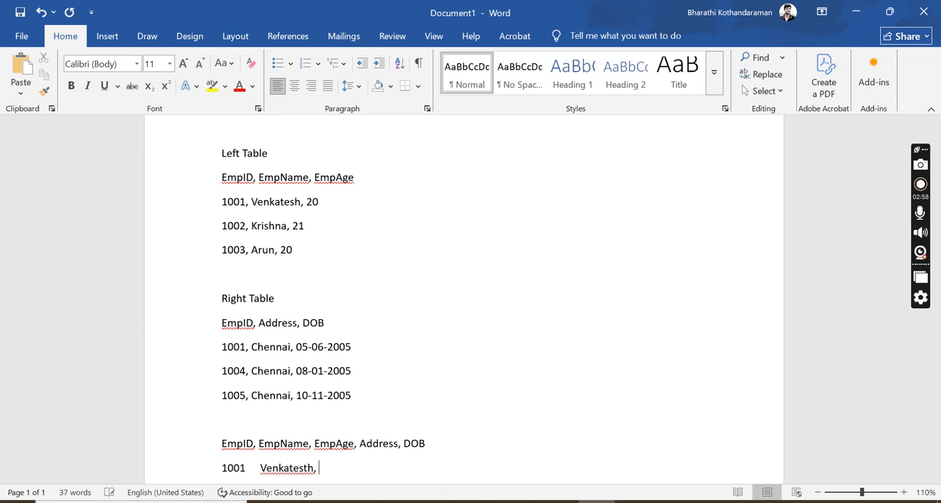
pyautogui.write('20, Chennai, 05-06-2005')
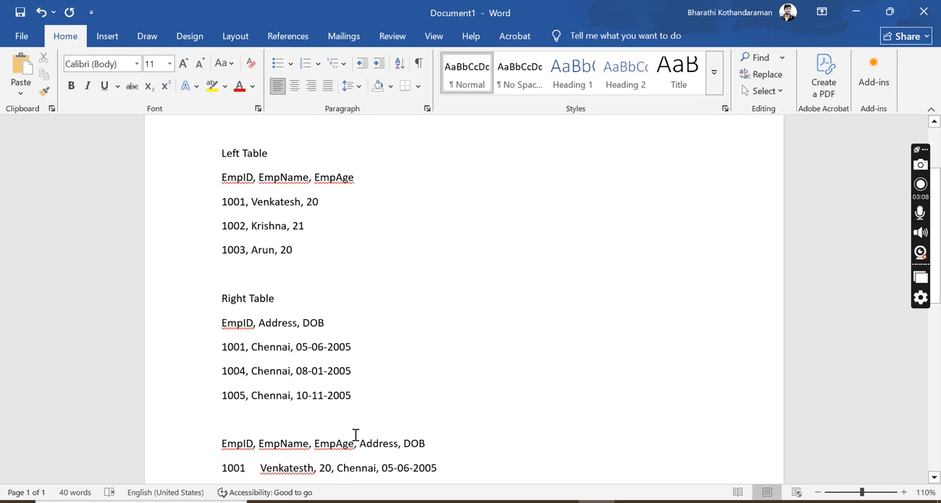
pyautogui.moveTo(362, 445); pyautogui.dragTo(372, 447)
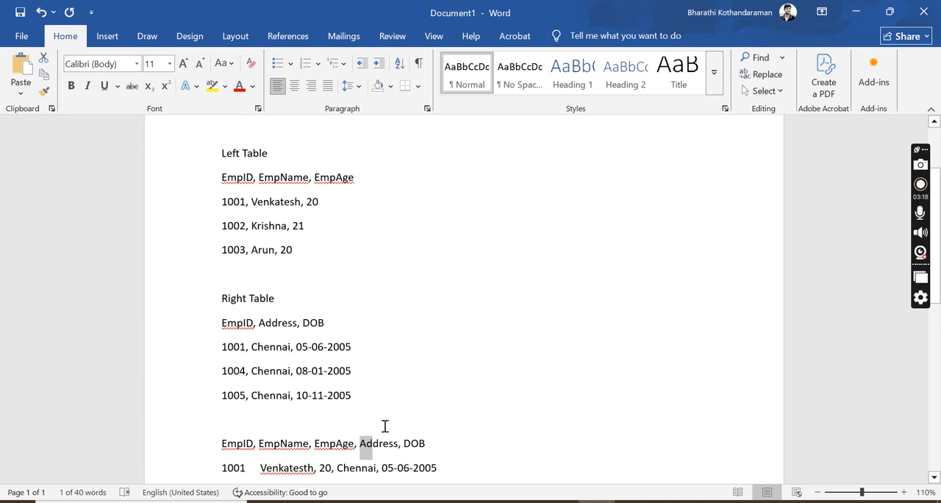
# - Switch to Power BI Desktop, start a Text/CSV data import and browse to the PowerBI folder inside Trainings
pyautogui.hotkey('alt', 'Tab')
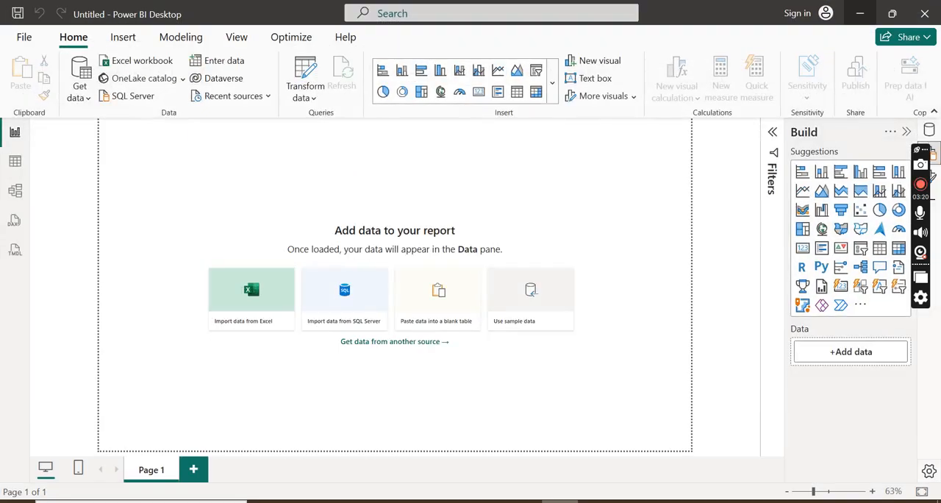
pyautogui.click(88, 98)
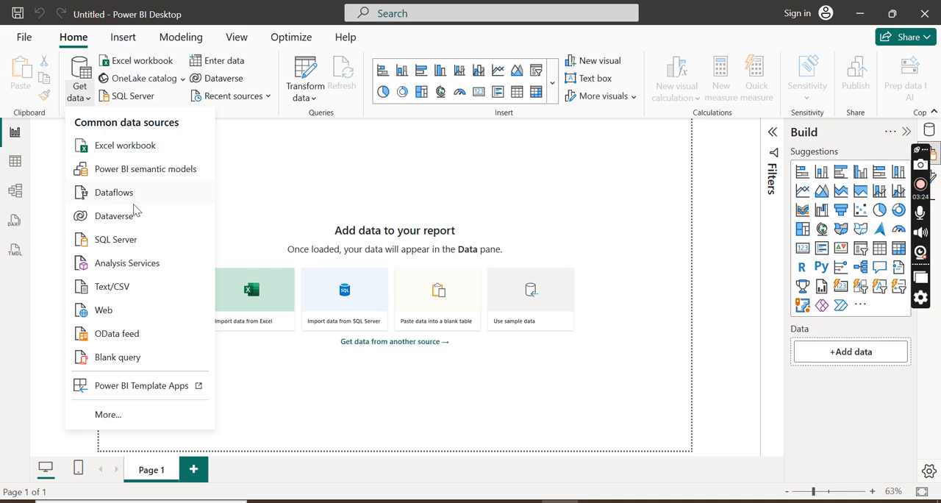
pyautogui.click(126, 287)
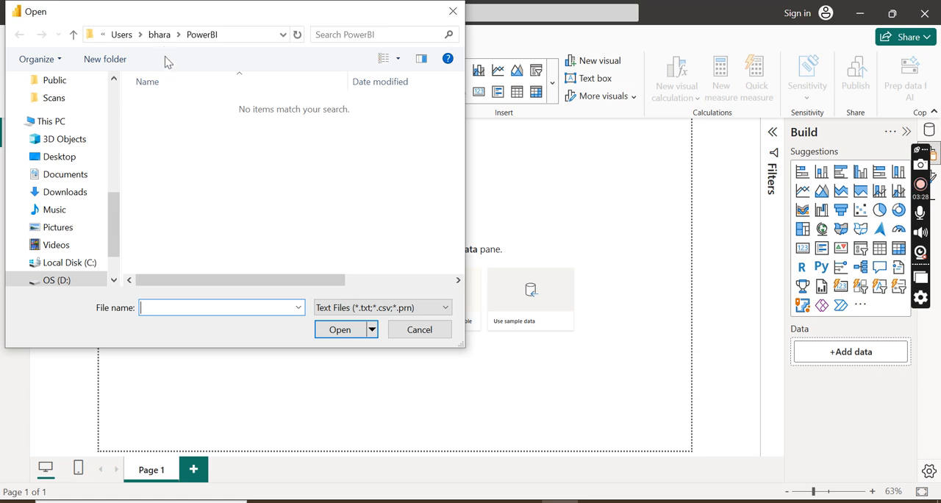
pyautogui.click(158, 35)
pyautogui.click(199, 147)
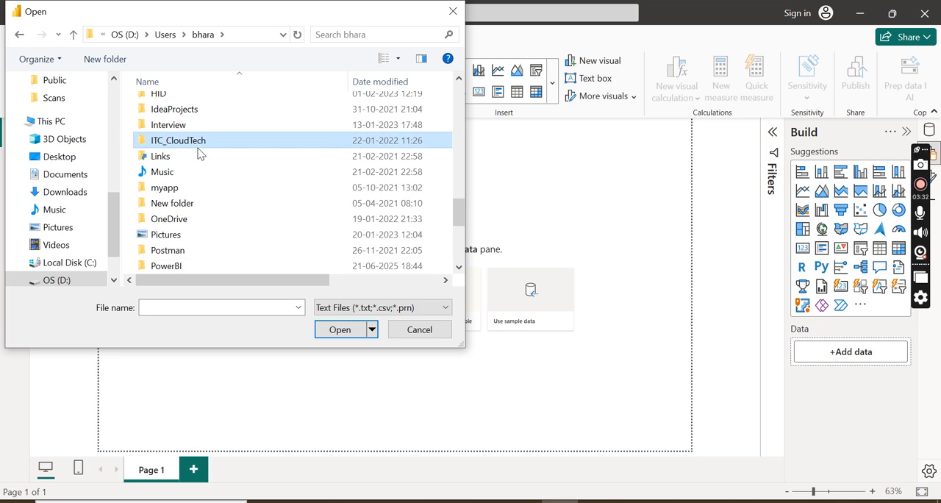
pyautogui.press('t')
pyautogui.press('t')
pyautogui.press('t')
pyautogui.press('Return')
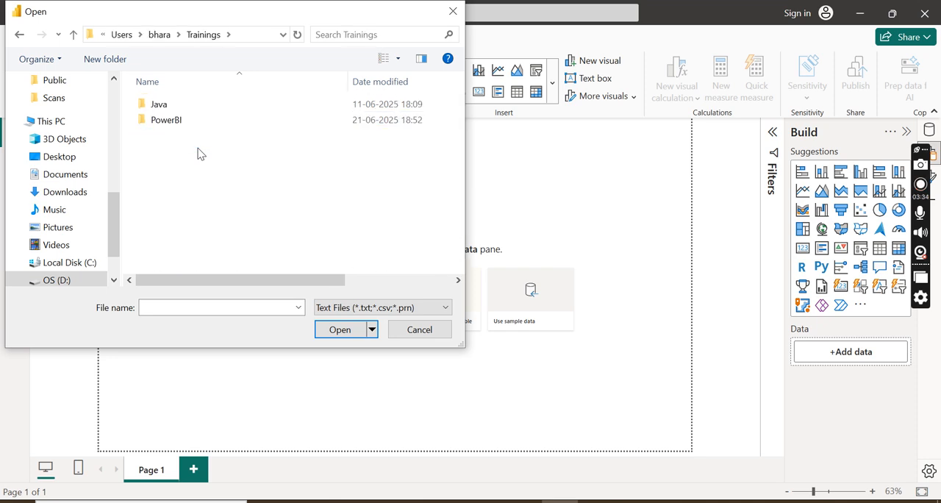
pyautogui.doubleClick(220, 120)
# - Import the EmployeeRecord1 CSV file and open it in the Power Query Editor for transformation
pyautogui.click(197, 110)
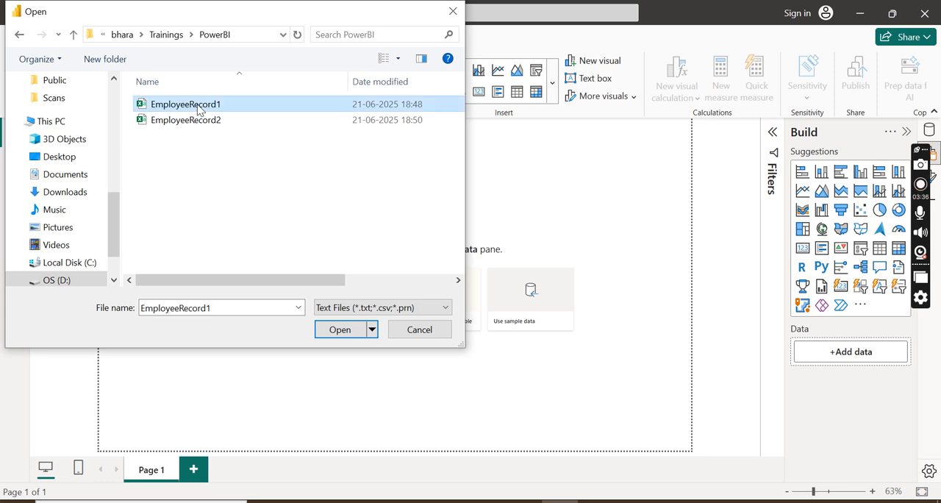
pyautogui.click(340, 330)
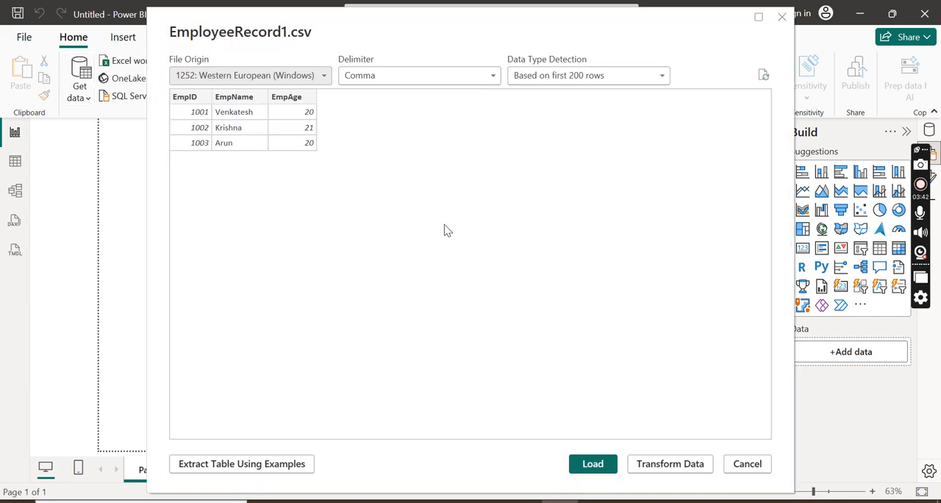
pyautogui.click(674, 464)
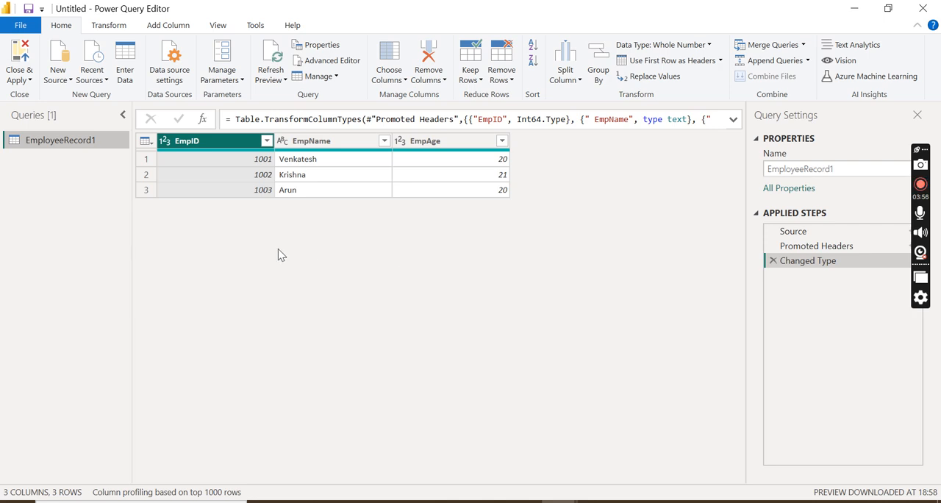
# - Add the EmployeeRecord2 CSV file from the PowerBI folder as a second query
pyautogui.click(71, 83)
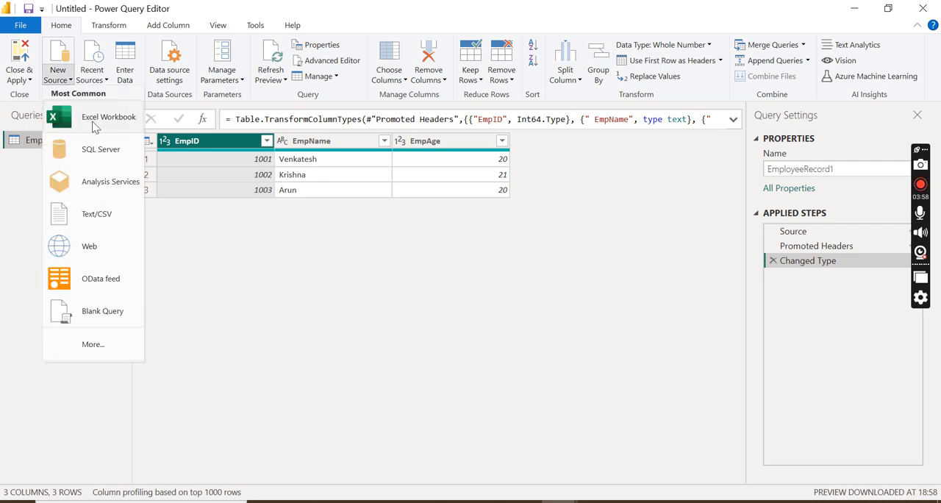
pyautogui.click(82, 215)
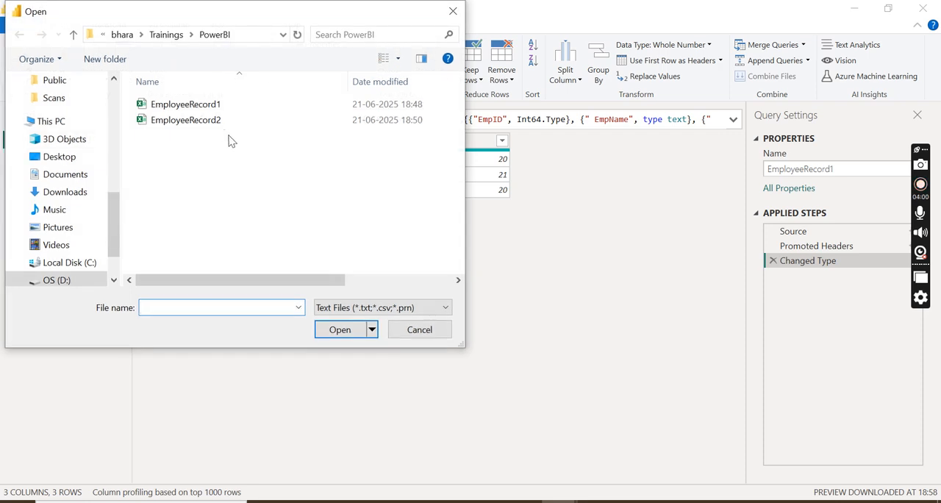
pyautogui.click(222, 122)
pyautogui.click(340, 332)
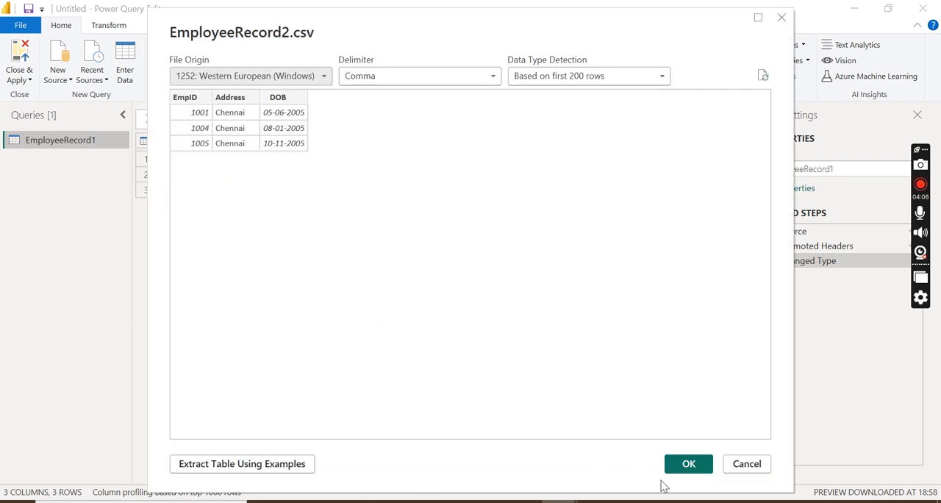
pyautogui.click(686, 463)
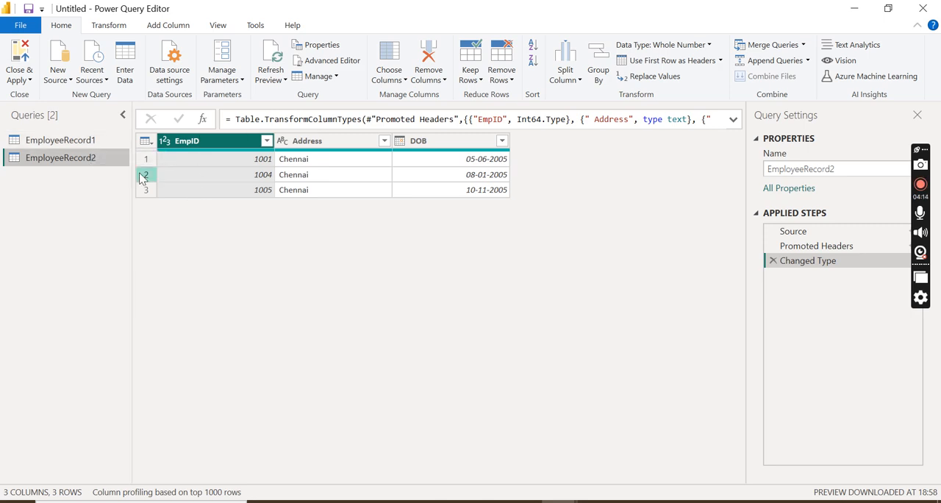
# - Start merging queries as new, with EmployeeRecord1 as the first table and EmployeeRecord2 as the second
pyautogui.click(98, 147)
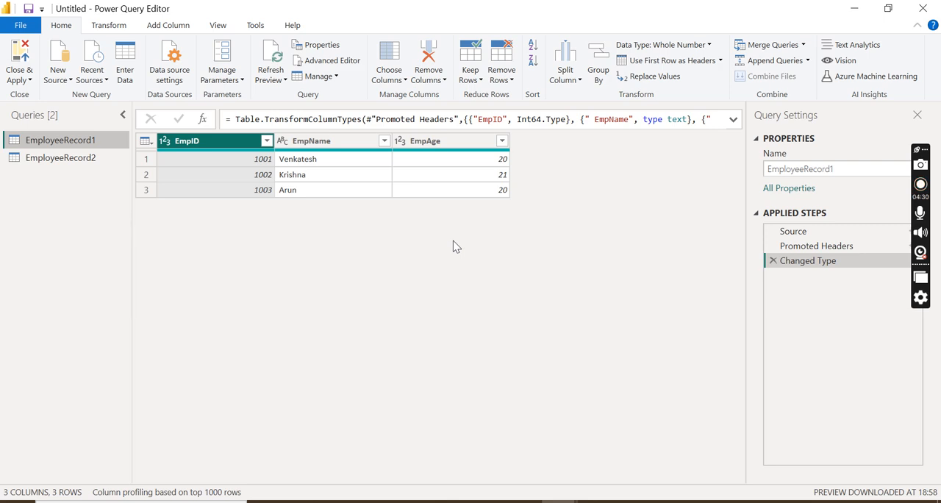
pyautogui.click(804, 47)
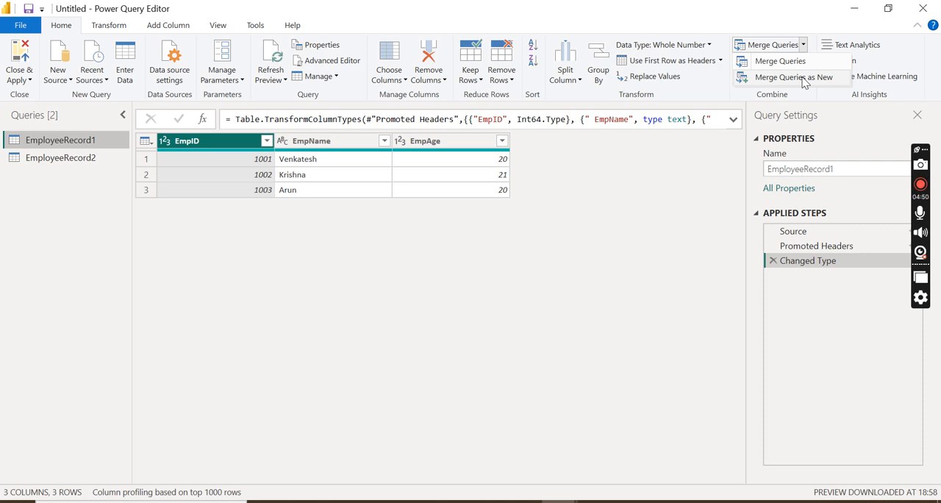
pyautogui.click(803, 78)
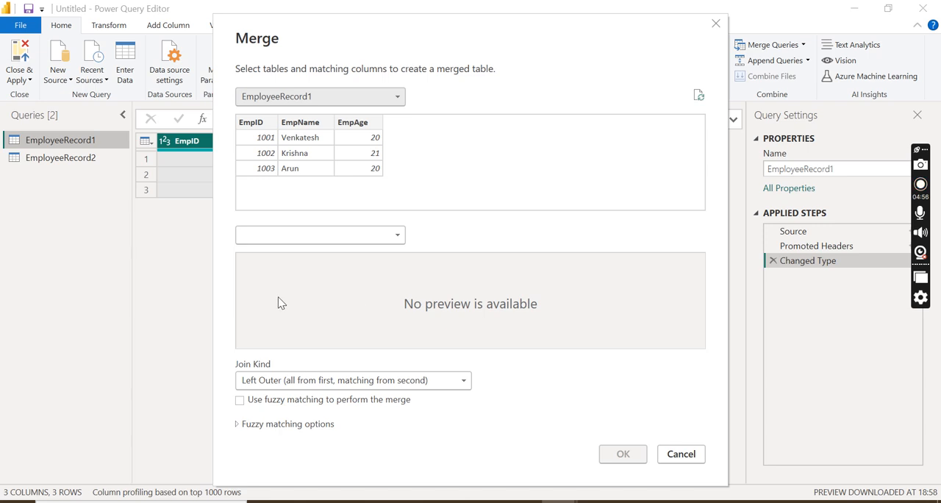
pyautogui.click(365, 240)
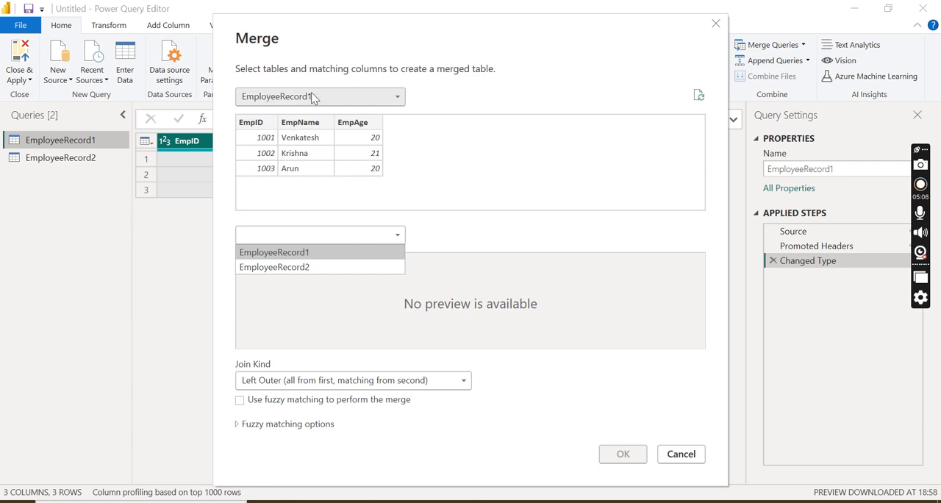
pyautogui.click(287, 269)
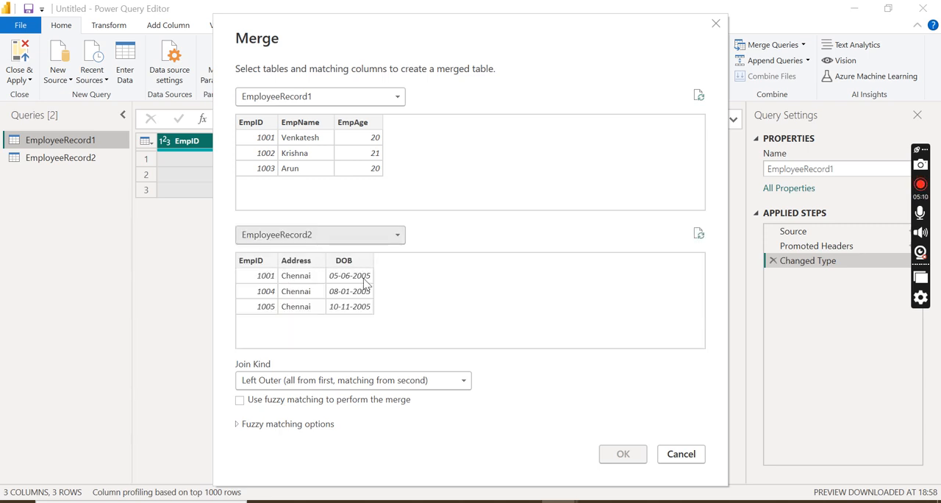
# - Match both tables on the EmpID column and create the merged query with an Inner (only matching rows) join
pyautogui.click(258, 126)
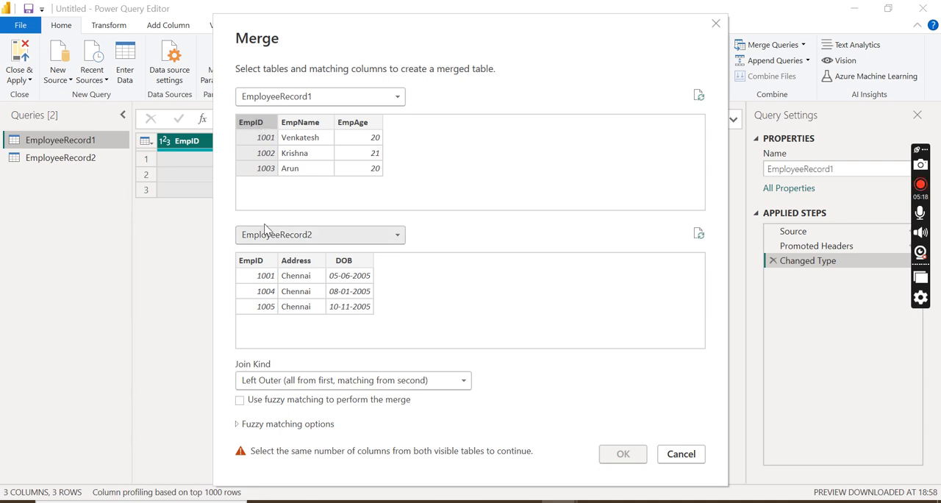
pyautogui.click(257, 264)
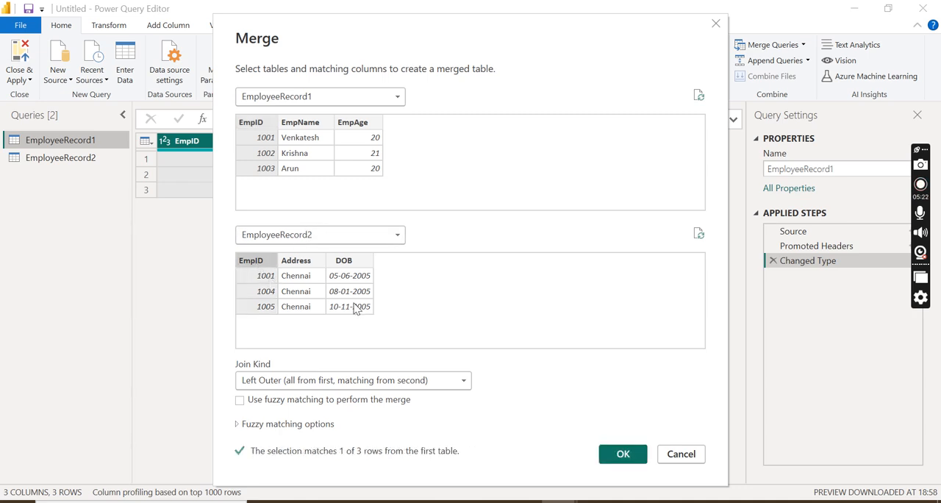
pyautogui.click(463, 383)
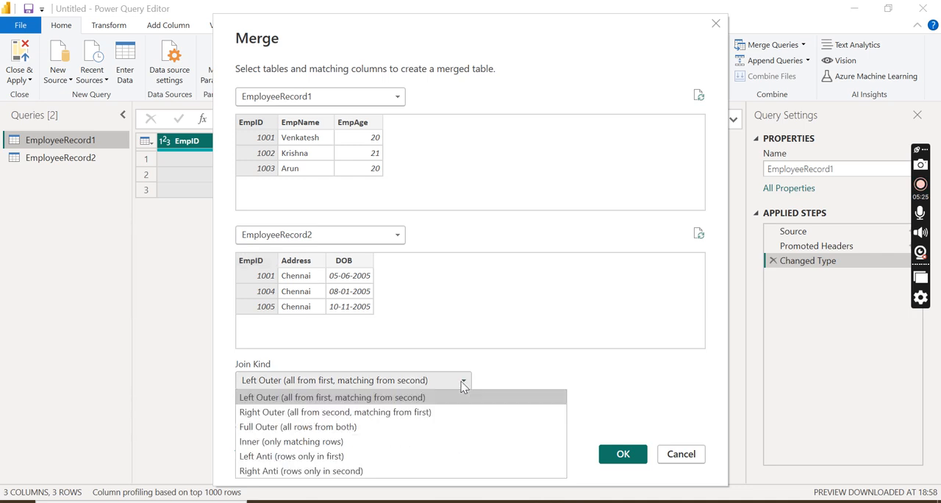
pyautogui.click(353, 443)
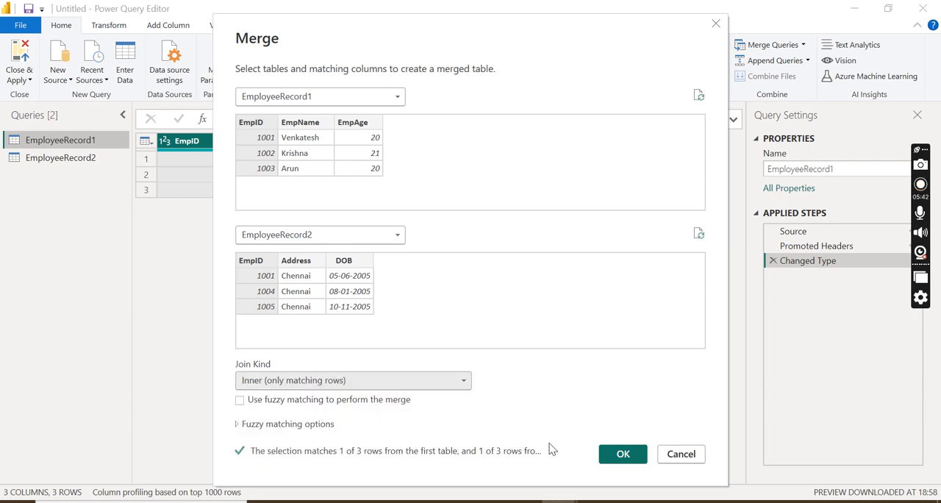
pyautogui.click(621, 454)
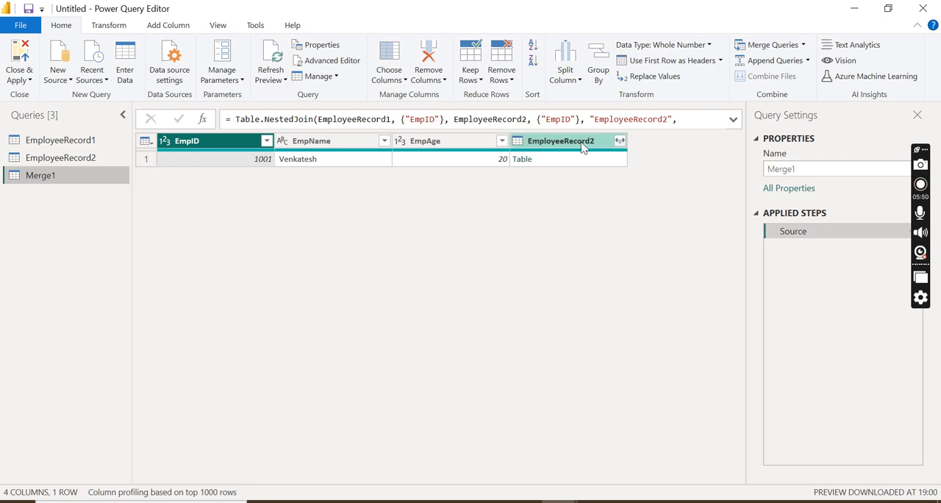
# - Expand the EmployeeRecord2 column into Address and DOB only, leaving out EmpID and keeping the original column name as prefix
pyautogui.click(621, 141)
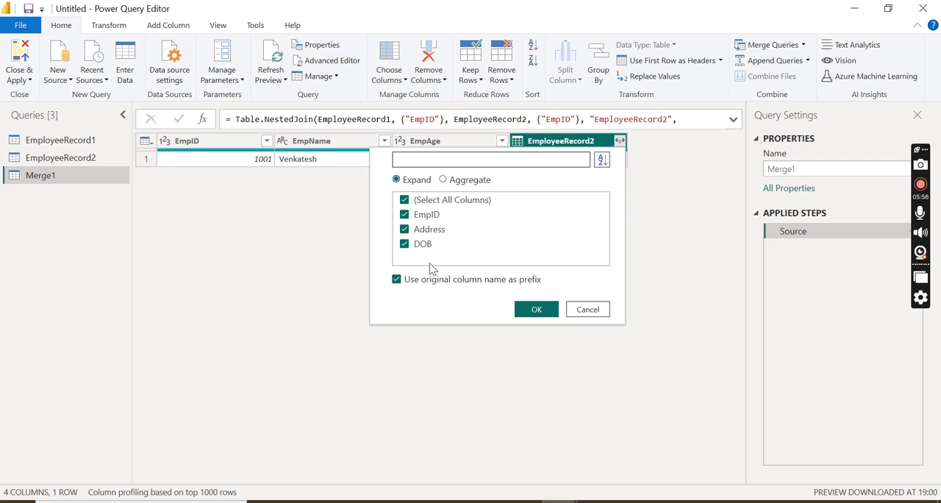
pyautogui.click(405, 215)
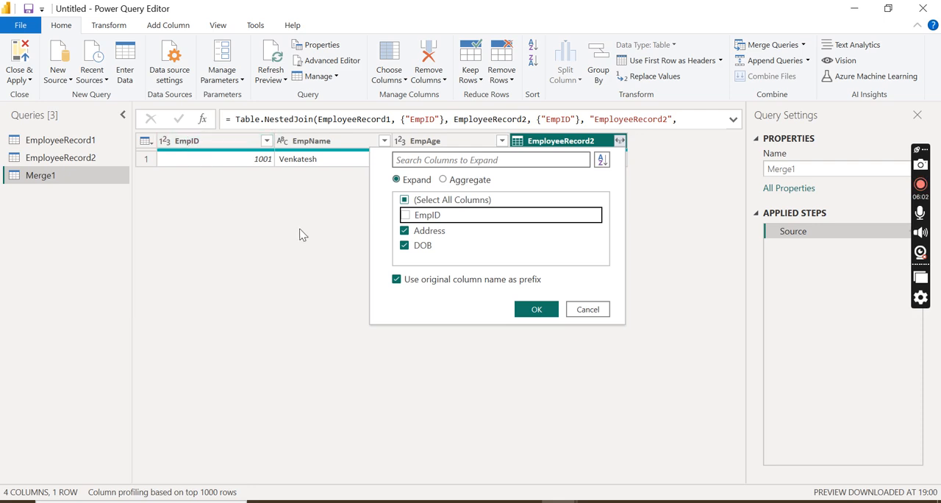
pyautogui.click(537, 308)
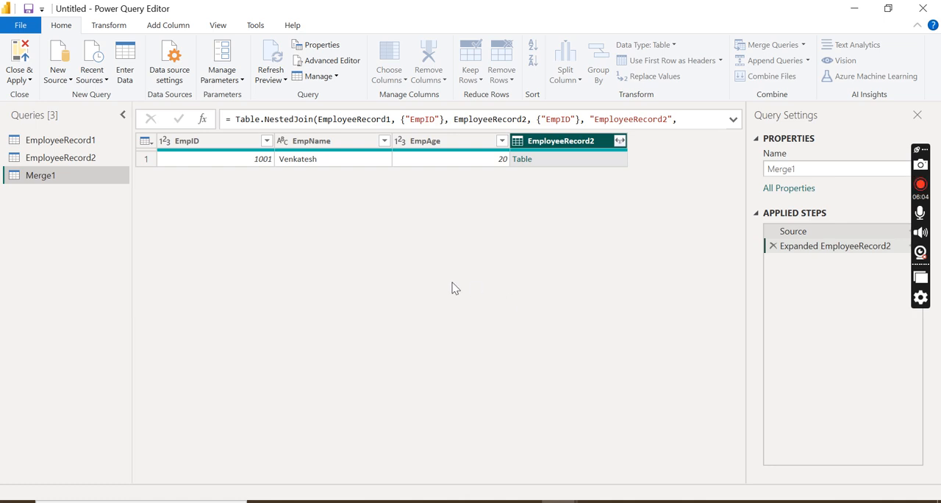
# - Examine the merged record's values across all columns, from EmpID through the expanded address and DOB columns
pyautogui.click(237, 160)
pyautogui.press('Right')
pyautogui.press('Right')
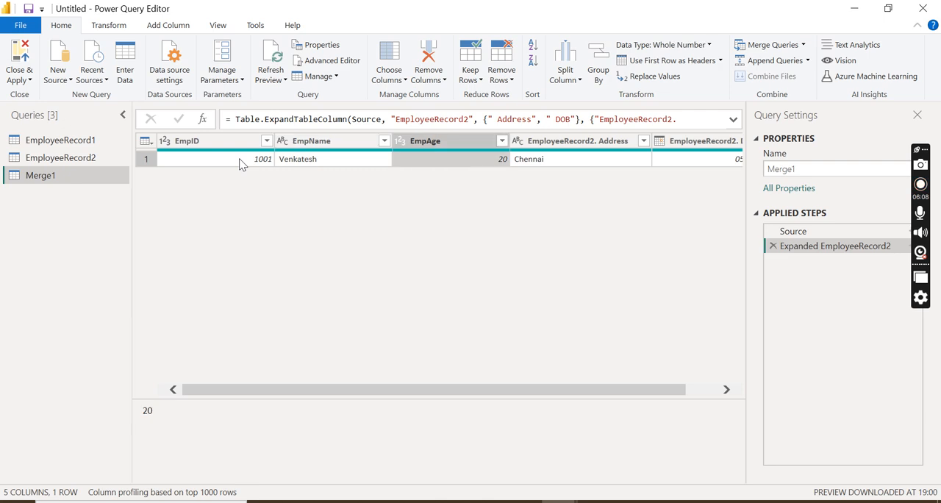
pyautogui.press('Right')
pyautogui.press('Right')
pyautogui.press('Left')
pyautogui.press('Left')
pyautogui.press('Left')
pyautogui.press('Left')
pyautogui.press('Left')
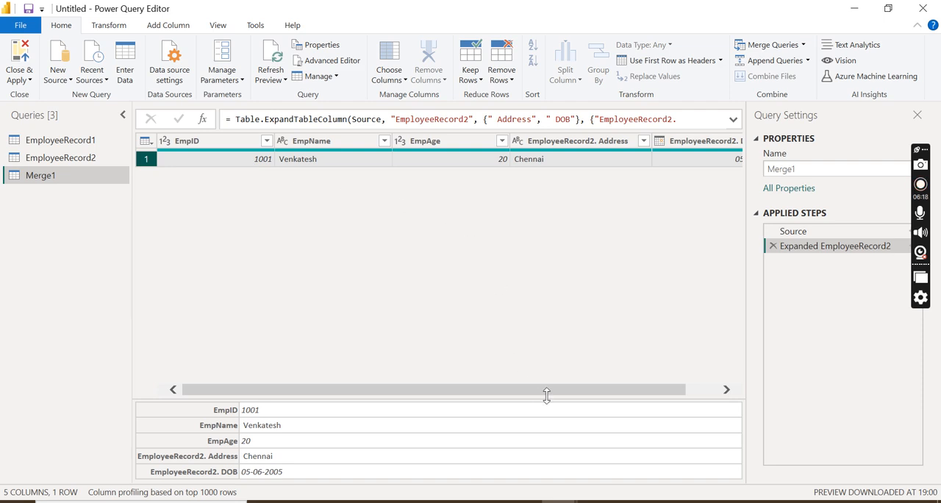
pyautogui.moveTo(552, 395); pyautogui.dragTo(704, 389)
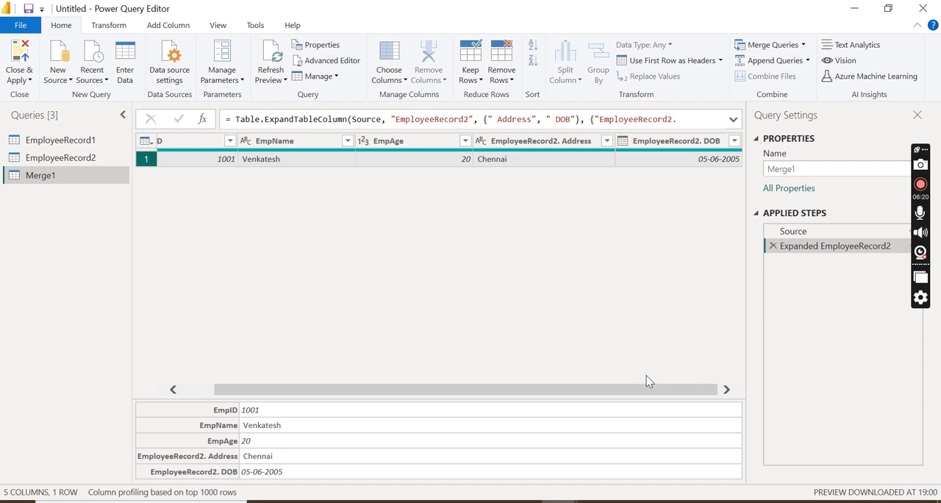